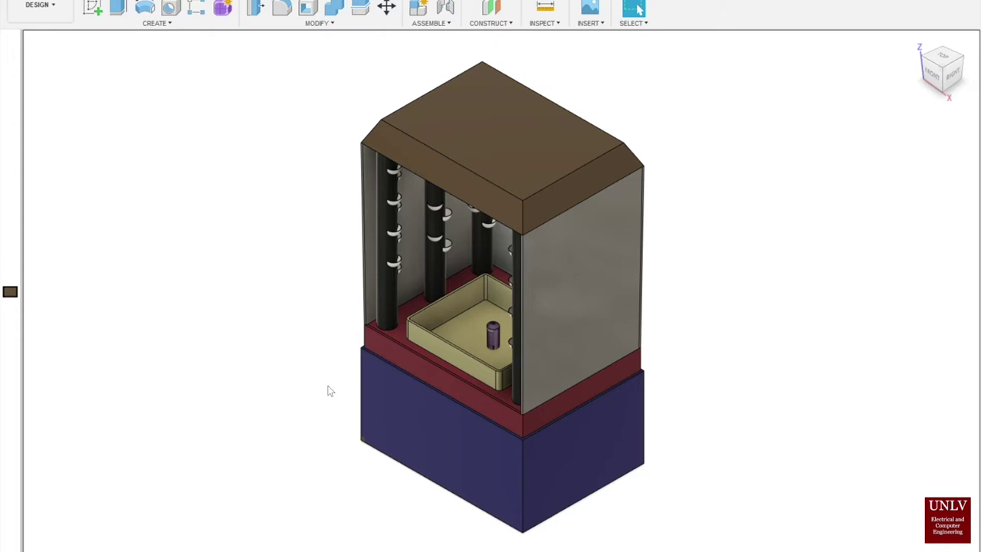
# - Orbit the hydroponic garden model around to a straight-on front view
pyautogui.keyDown('shift'); pyautogui.middleClick(329, 391); pyautogui.keyUp('shift')
pyautogui.moveTo(337, 394)
pyautogui.mouseDown()
pyautogui.moveTo(352, 376)
pyautogui.moveTo(381, 386)
pyautogui.mouseUp()
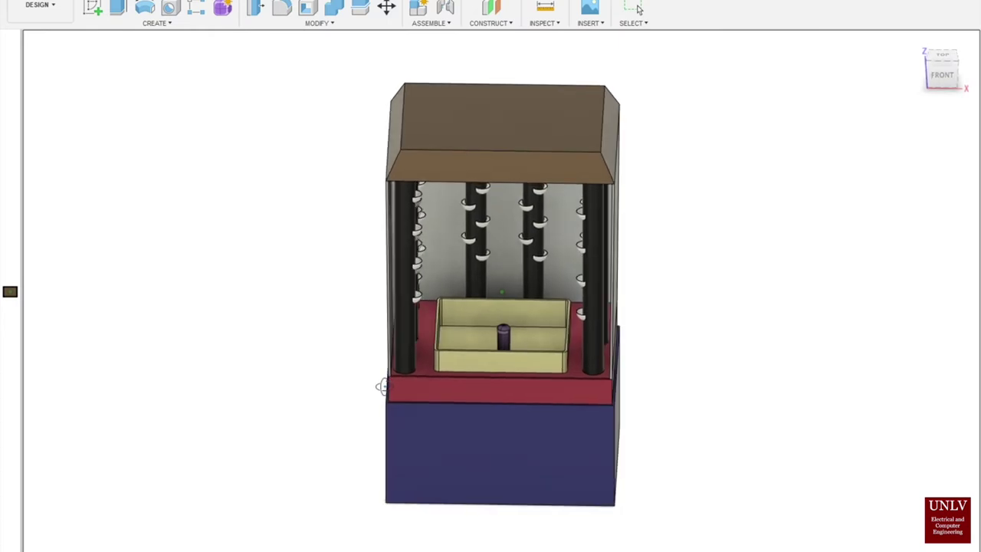
pyautogui.press('Escape')
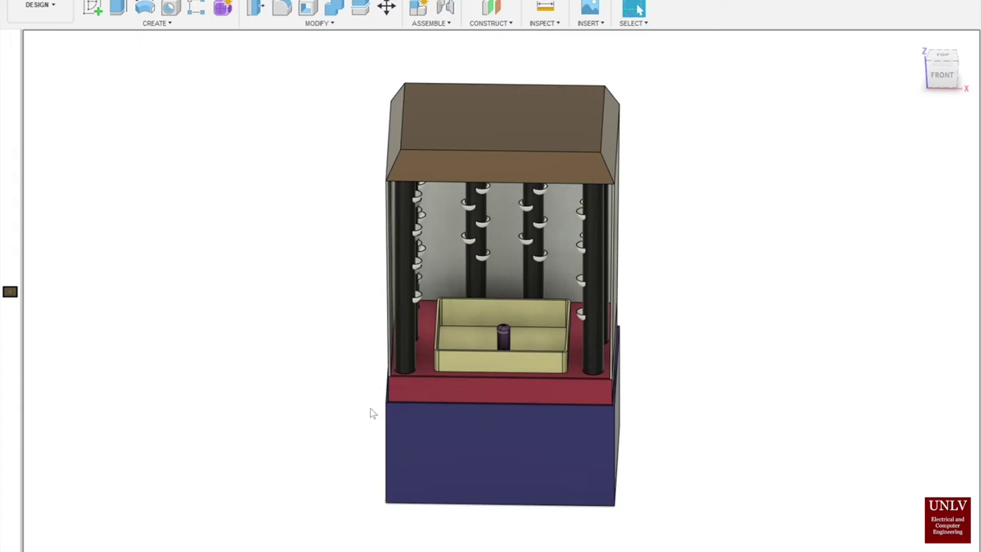
pyautogui.moveTo(376, 413); pyautogui.dragTo(377, 391)
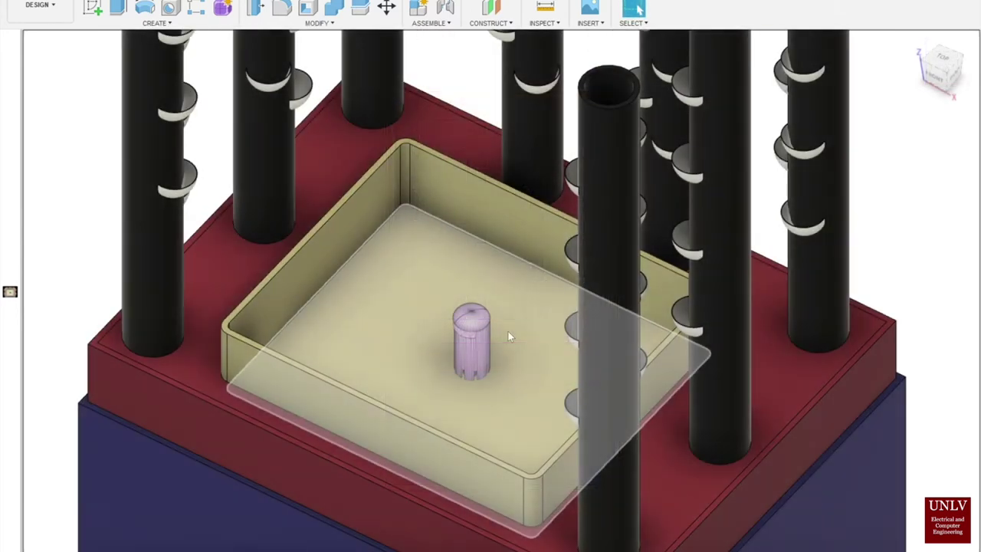
# - Zoom in on the yellow grow bed, centre it, and orbit around the purple siphon
pyautogui.scroll(4, 508, 335)
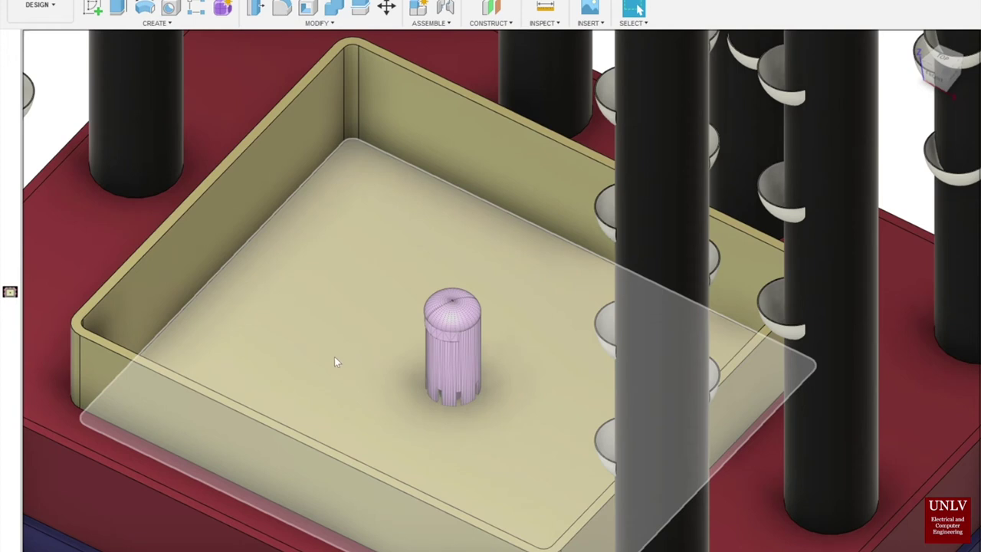
pyautogui.moveTo(344, 363); pyautogui.dragTo(408, 330)
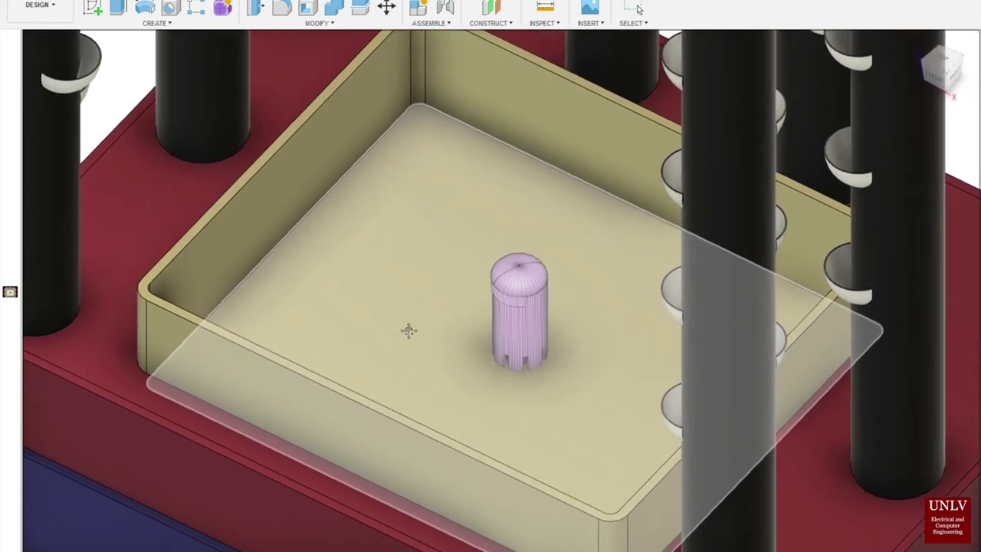
pyautogui.press('Escape')
pyautogui.scroll(2, 400, 328)
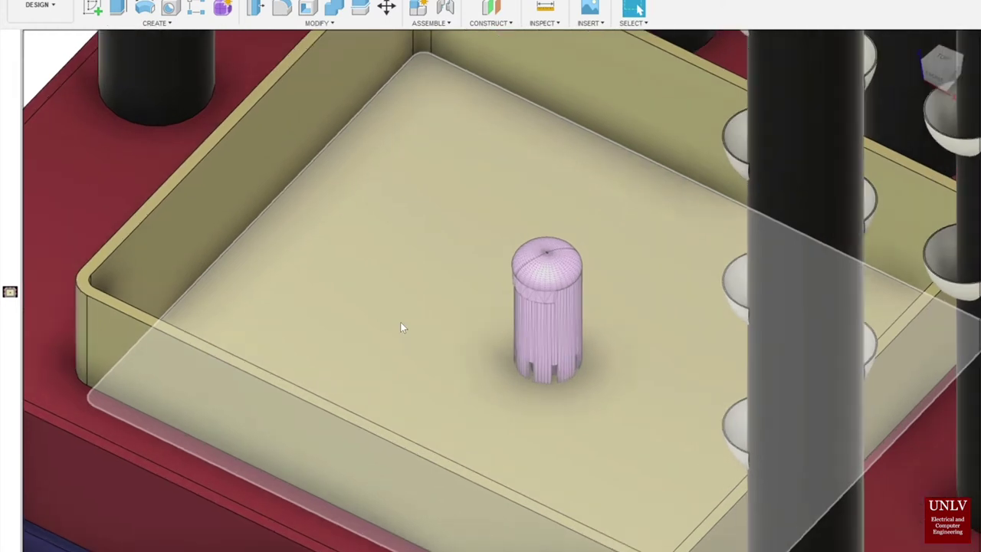
pyautogui.scroll(-2, 398, 339)
pyautogui.moveTo(399, 340)
pyautogui.mouseDown()
pyautogui.moveTo(422, 322)
pyautogui.moveTo(438, 339)
pyautogui.mouseUp()
pyautogui.press('Escape')
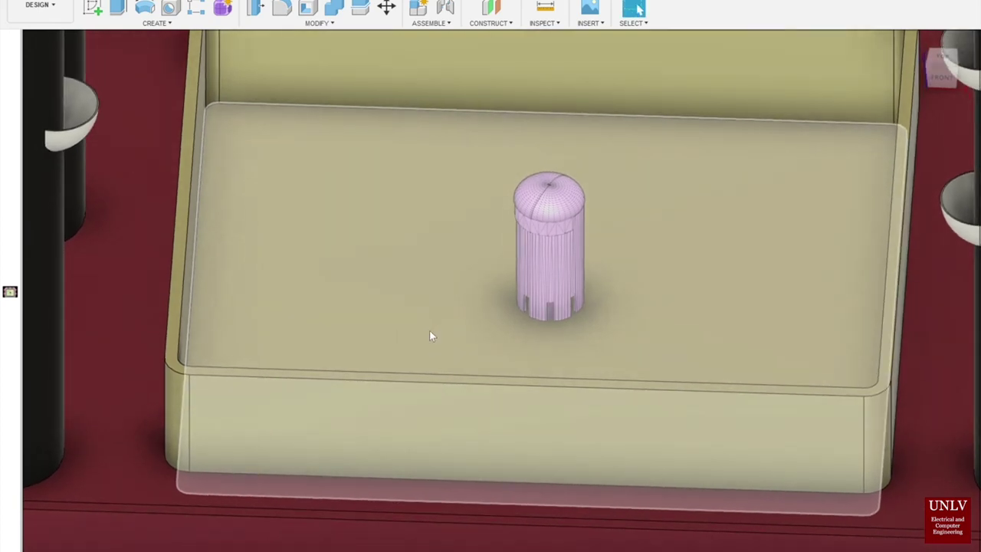
# - Zoom back out and pan down so the towers and base come into view
pyautogui.scroll(-2, 429, 332)
pyautogui.scroll(-4, 429, 335)
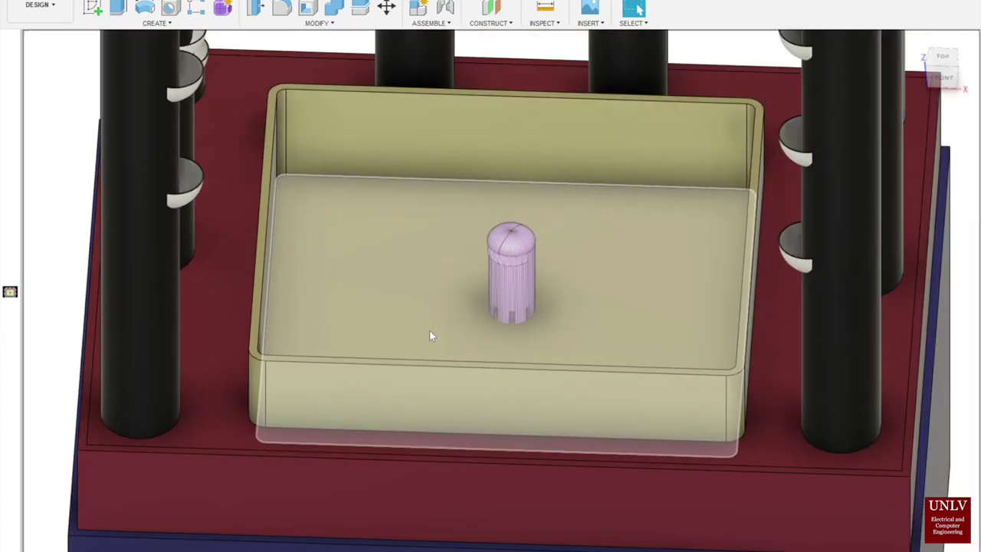
pyautogui.scroll(-2, 429, 335)
pyautogui.scroll(-1, 429, 335)
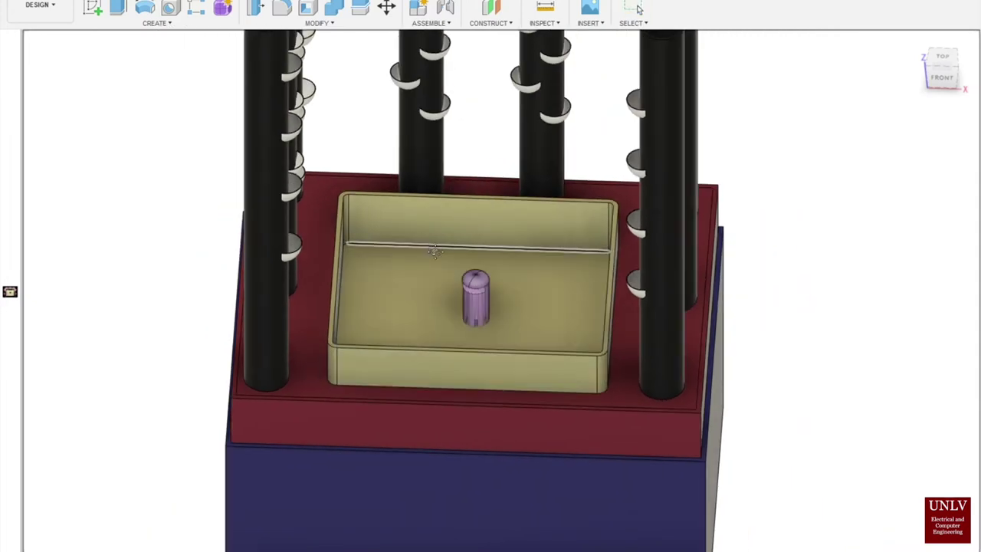
pyautogui.moveTo(429, 248)
pyautogui.mouseDown()
pyautogui.moveTo(430, 359)
pyautogui.moveTo(421, 362)
pyautogui.mouseUp()
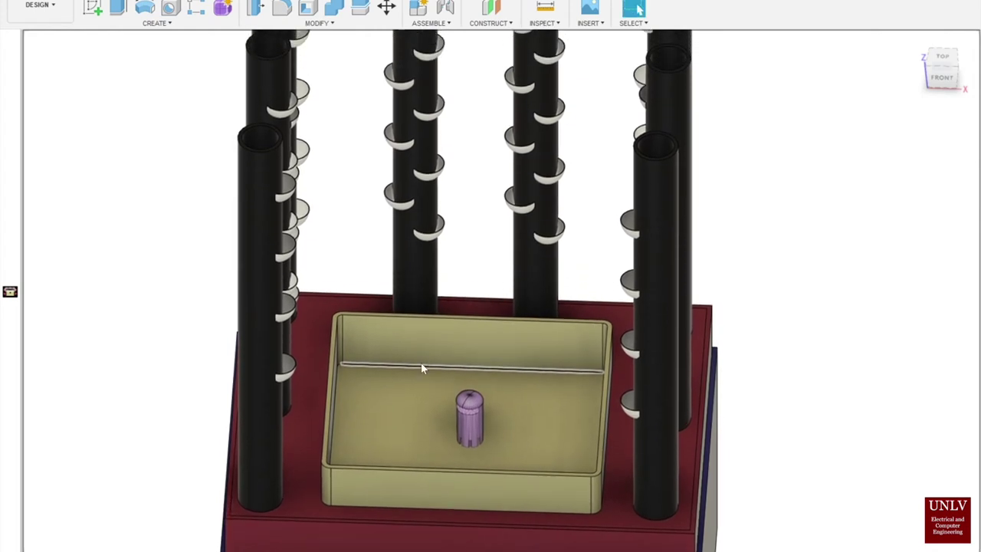
# - Pan and zoom out to frame the blue basin, red drain, grow bed and eight black towers
pyautogui.scroll(-1, 426, 253)
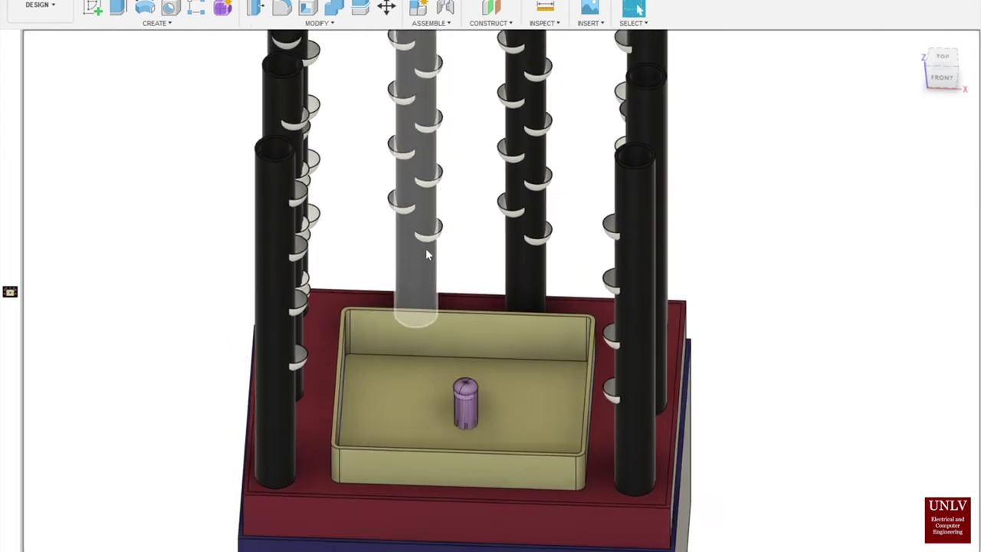
pyautogui.moveTo(427, 253)
pyautogui.mouseDown()
pyautogui.moveTo(433, 333)
pyautogui.moveTo(427, 250)
pyautogui.mouseUp()
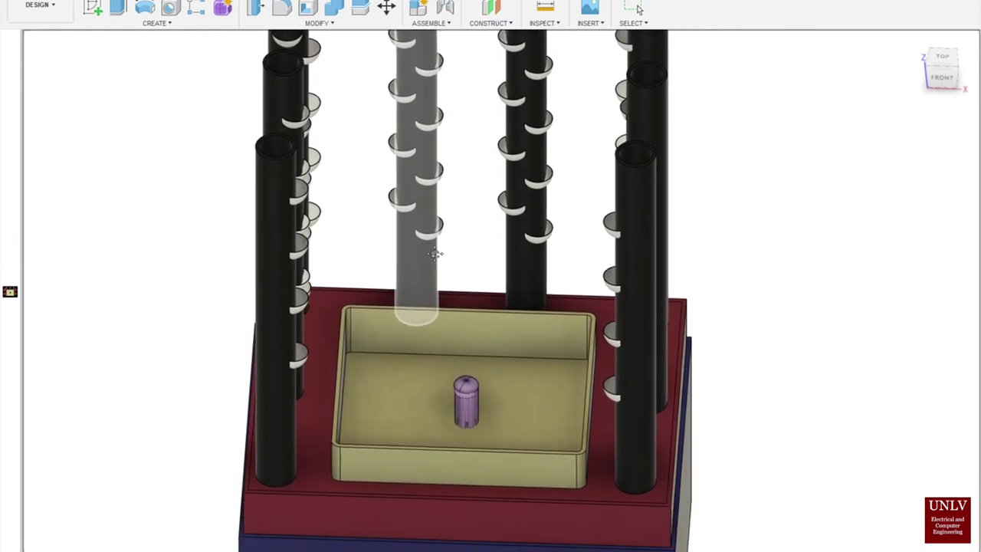
pyautogui.press('Escape')
pyautogui.scroll(-4, 431, 298)
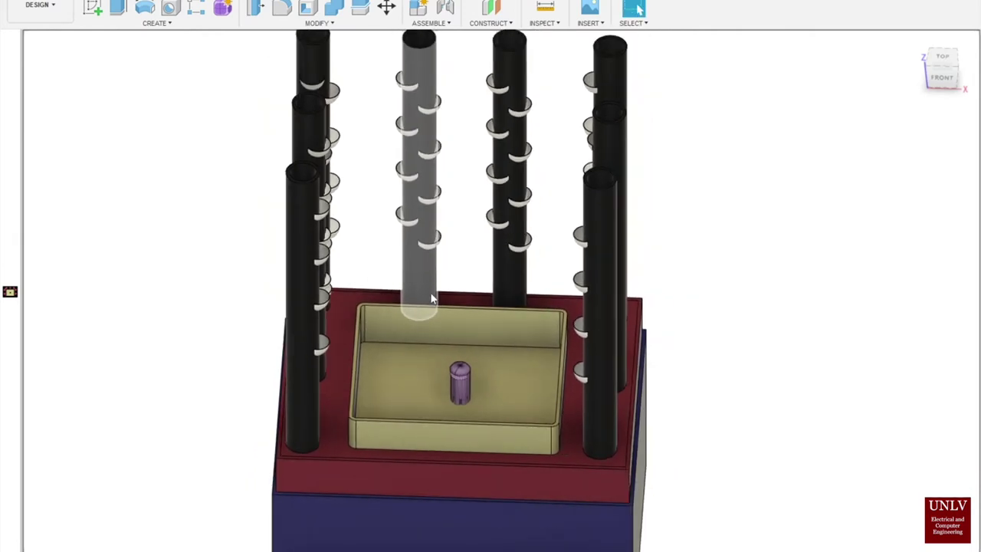
pyautogui.scroll(-2, 431, 298)
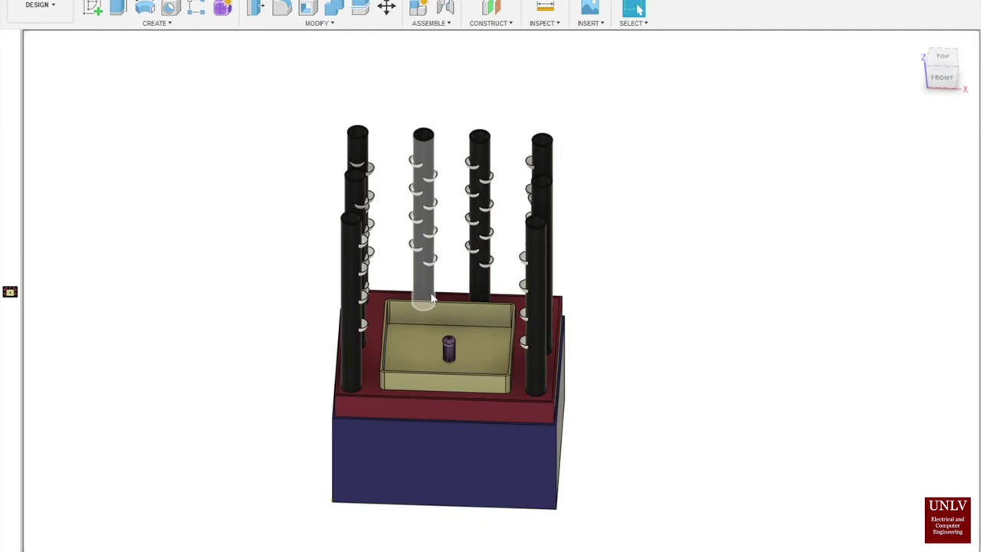
pyautogui.scroll(1, 431, 298)
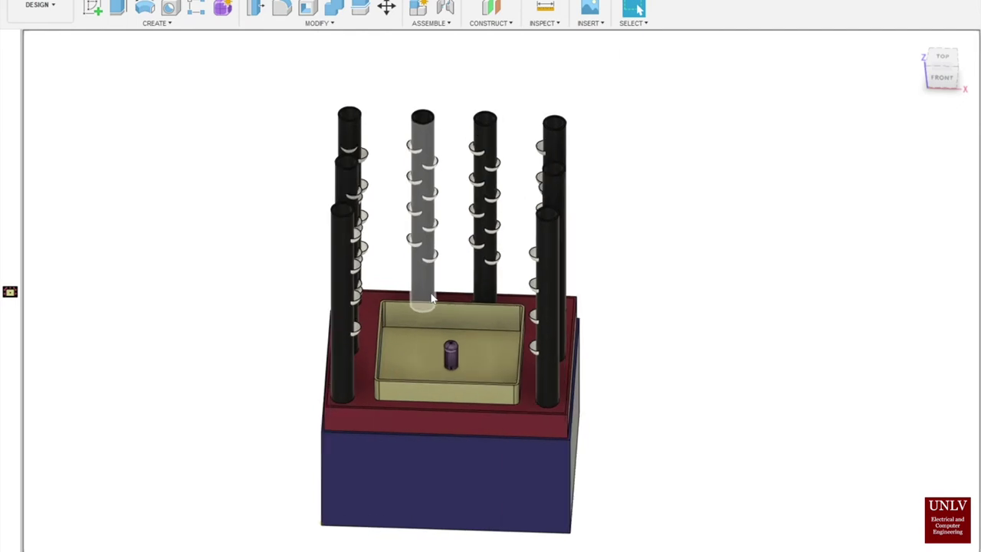
pyautogui.scroll(2, 432, 299)
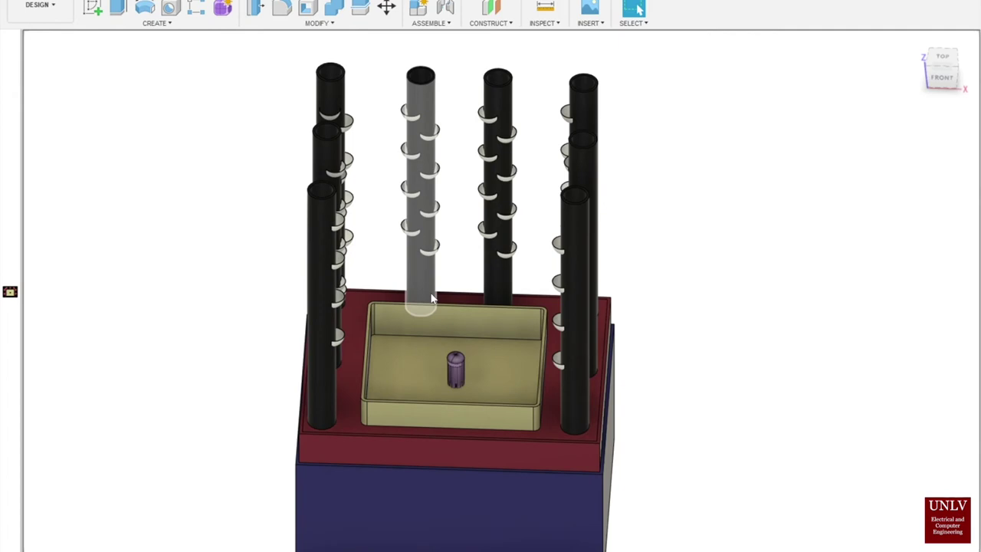
pyautogui.scroll(-2, 431, 298)
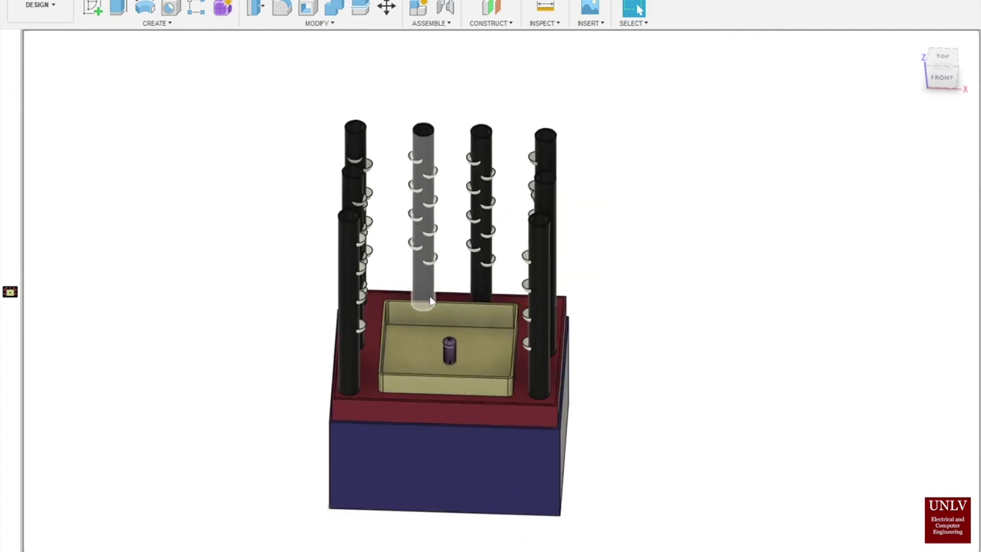